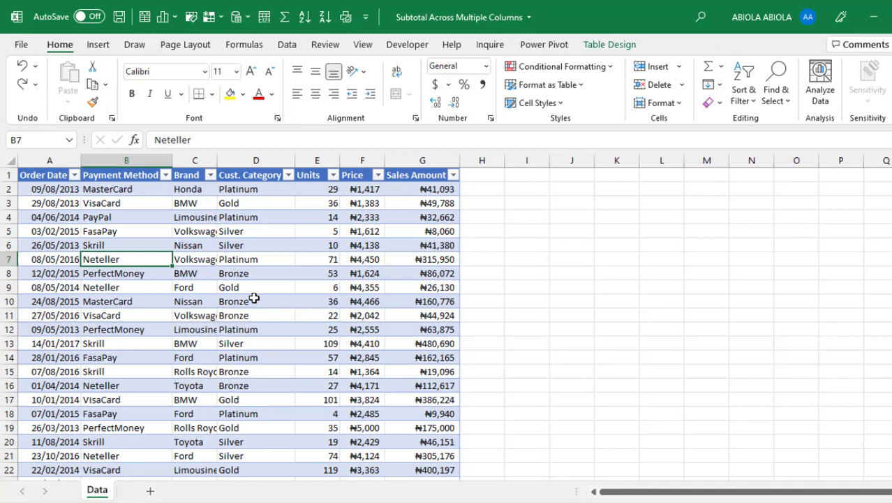
Examine the sales data from its header to its last row, along with its table design settings
click(253, 298)
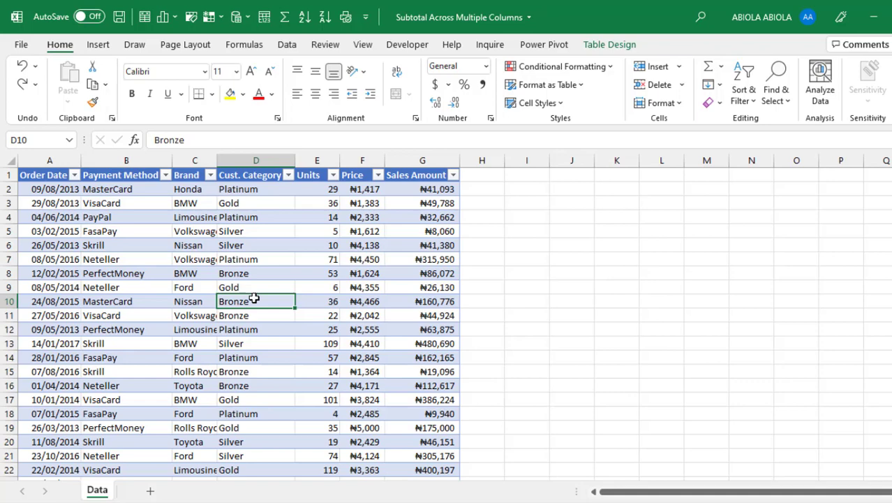
key(ctrl+Down)
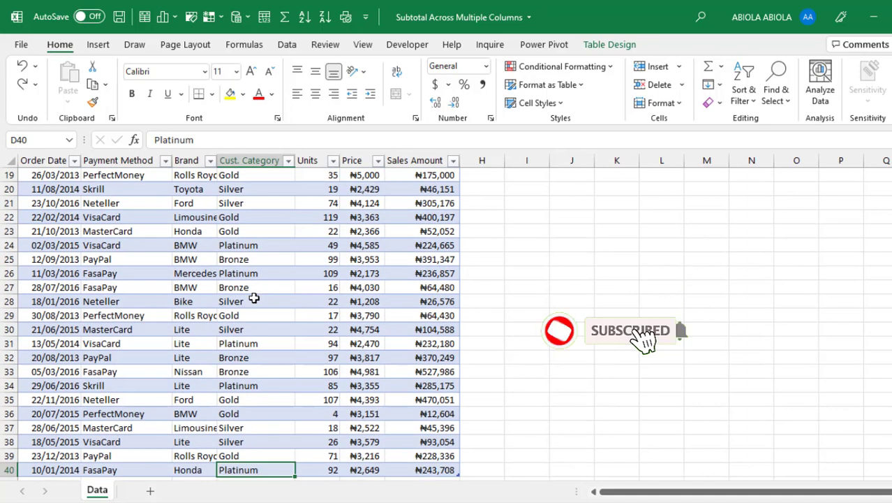
key(ctrl+Up)
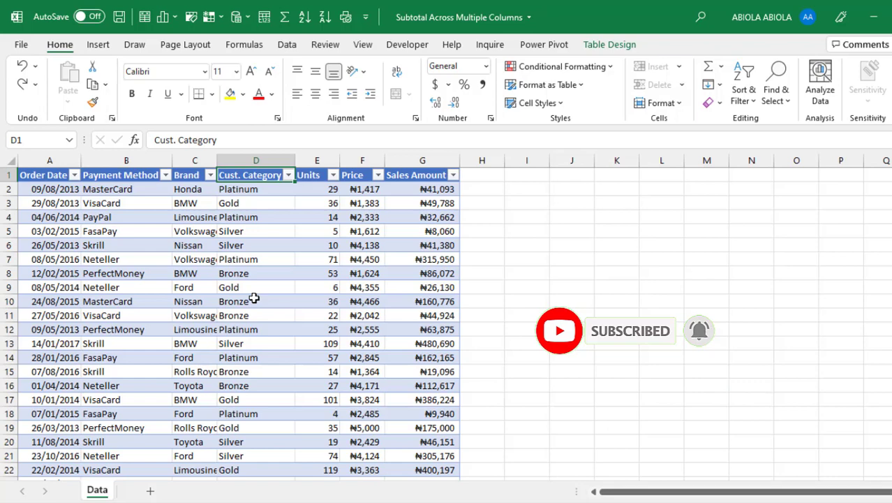
click(253, 300)
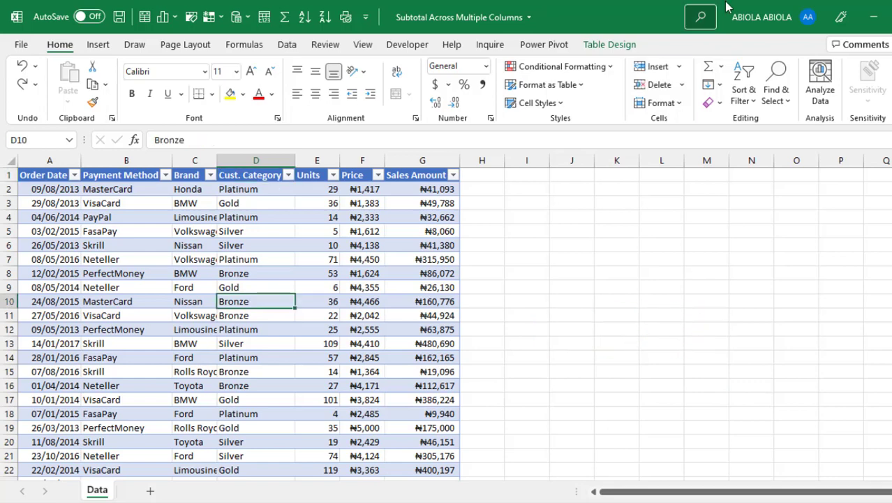
click(609, 45)
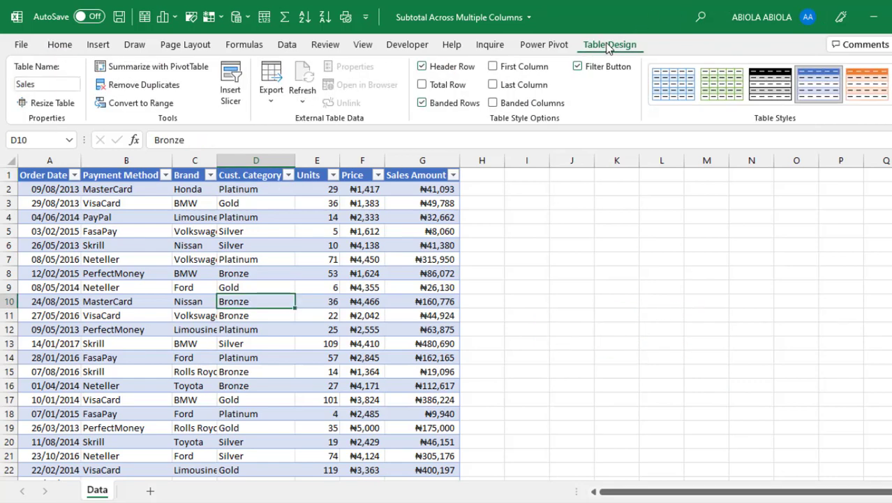
click(362, 273)
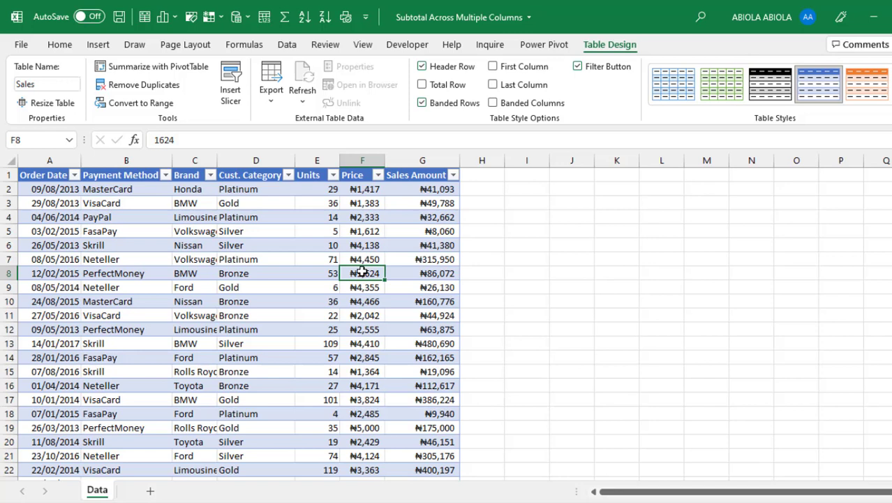
click(132, 259)
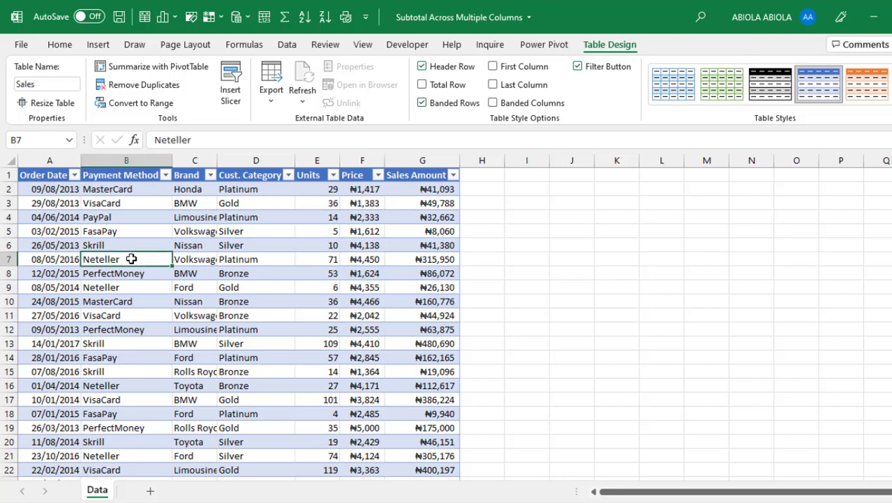
Sort the sales table by Payment Method from A to Z
right_click(136, 190)
mouse_move(215, 342)
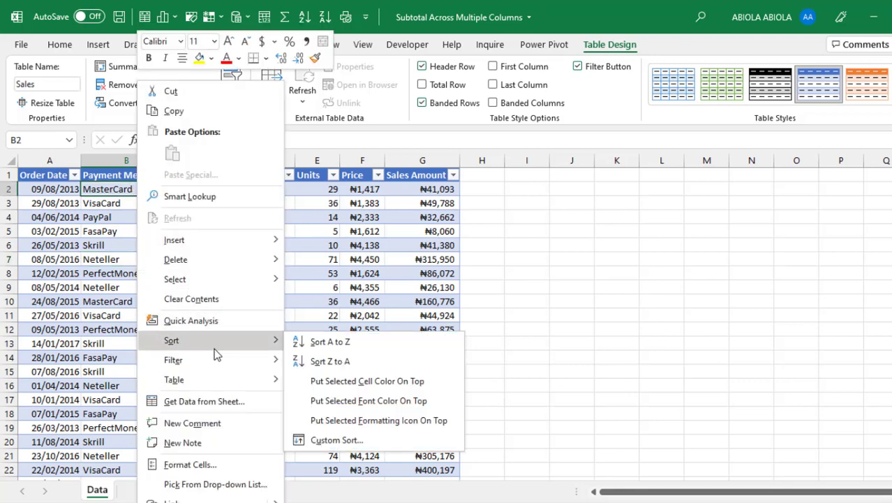
click(326, 341)
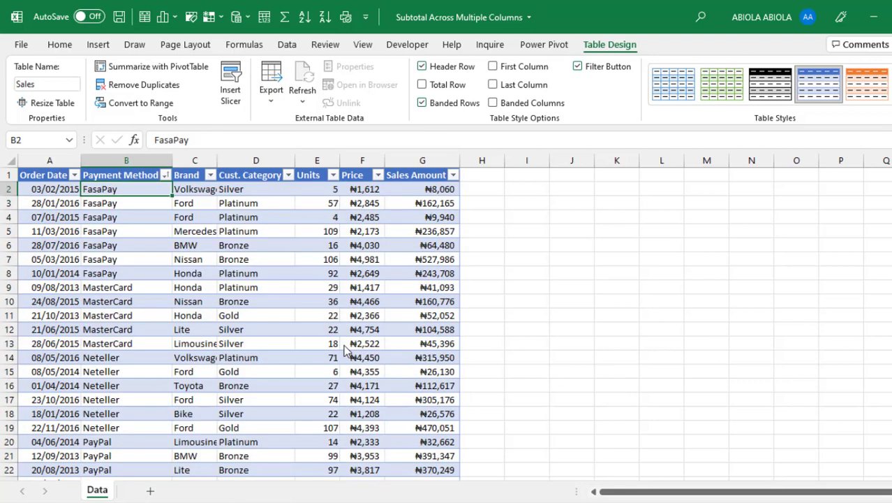
drag(145, 192, 134, 356)
click(292, 300)
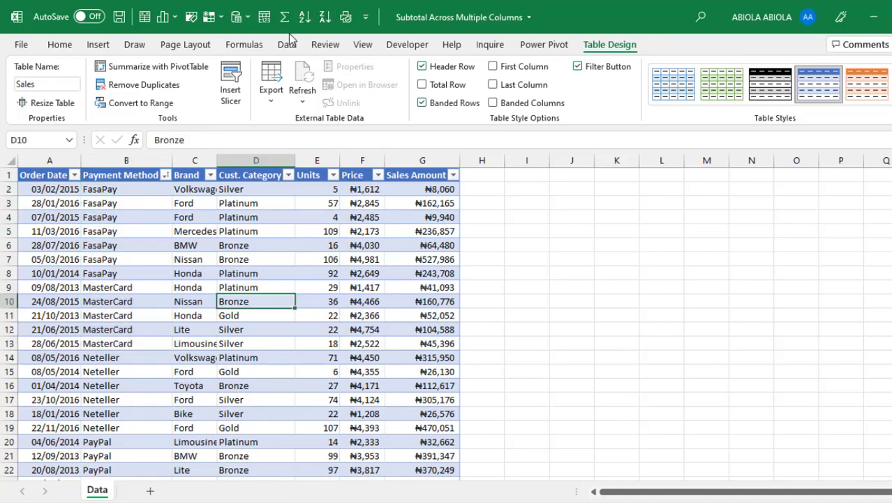
Convert the Sales table to a normal range
click(288, 44)
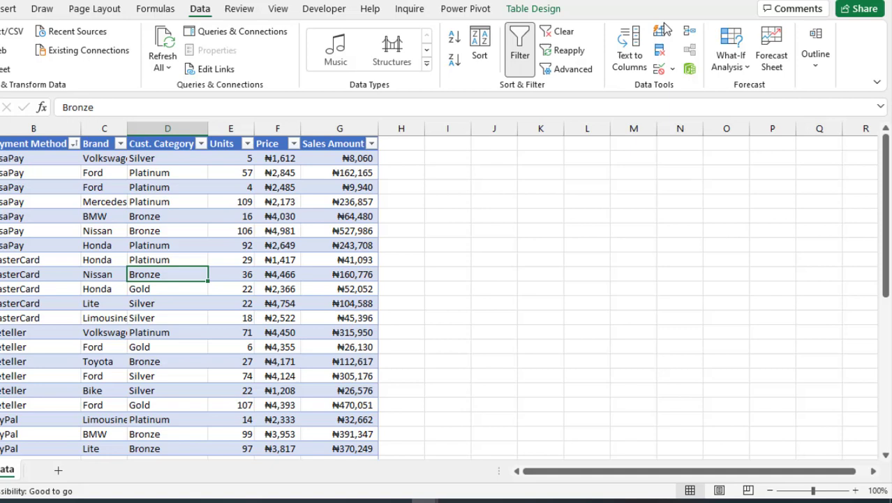
click(816, 60)
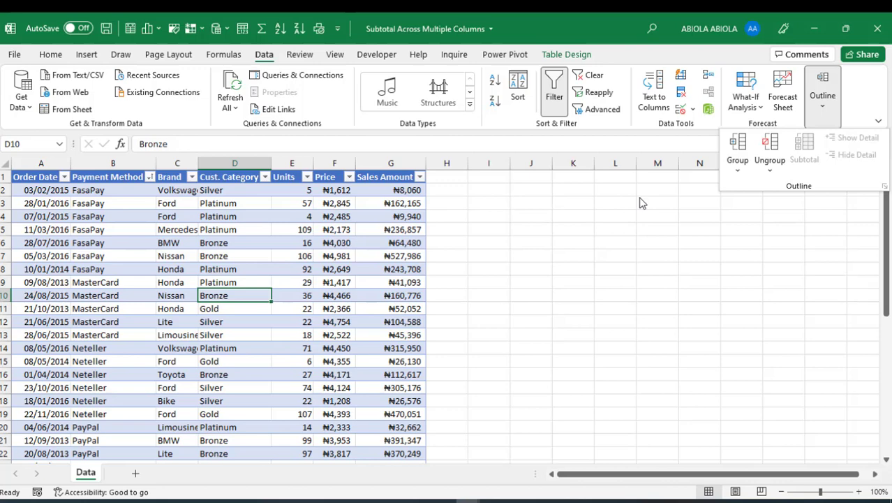
click(563, 55)
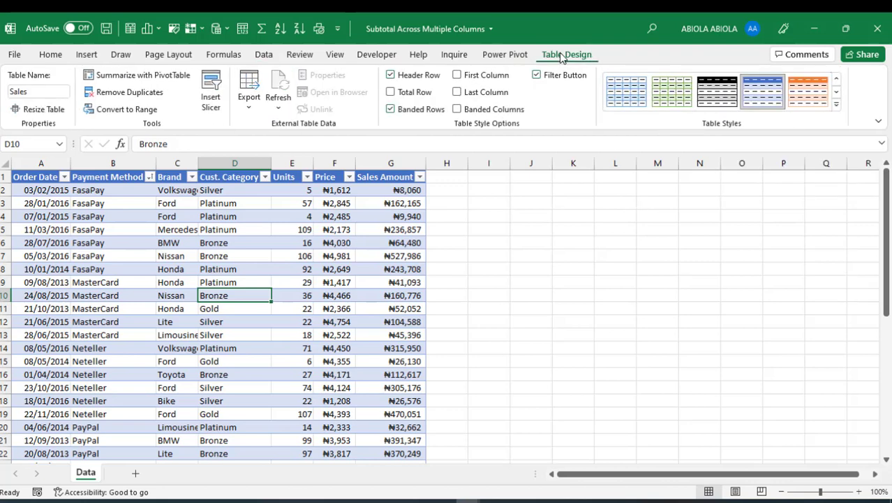
click(143, 115)
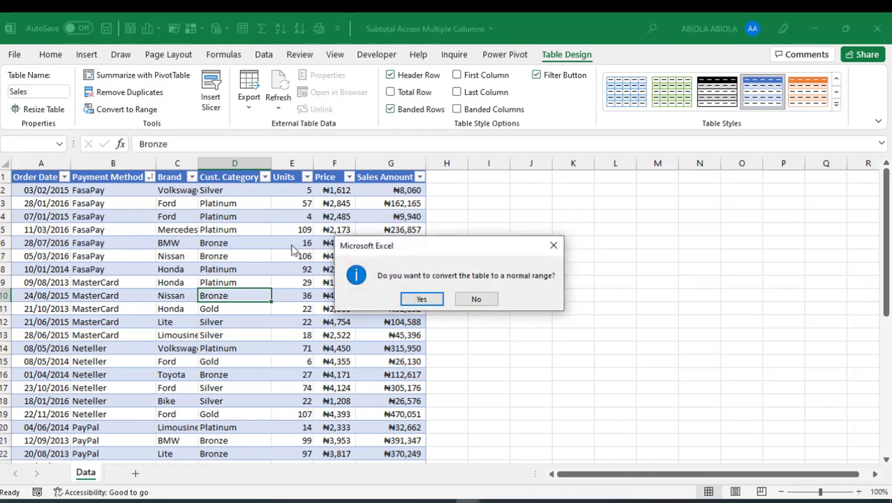
click(410, 300)
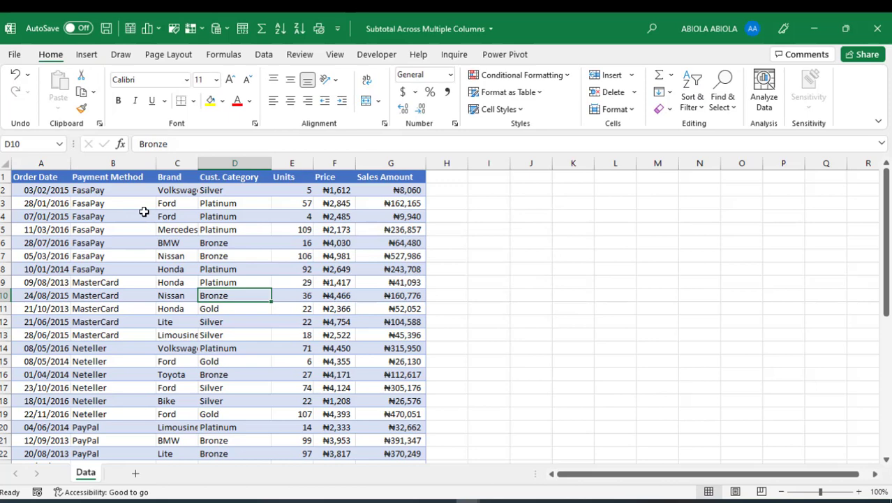
drag(144, 217, 272, 328)
click(238, 304)
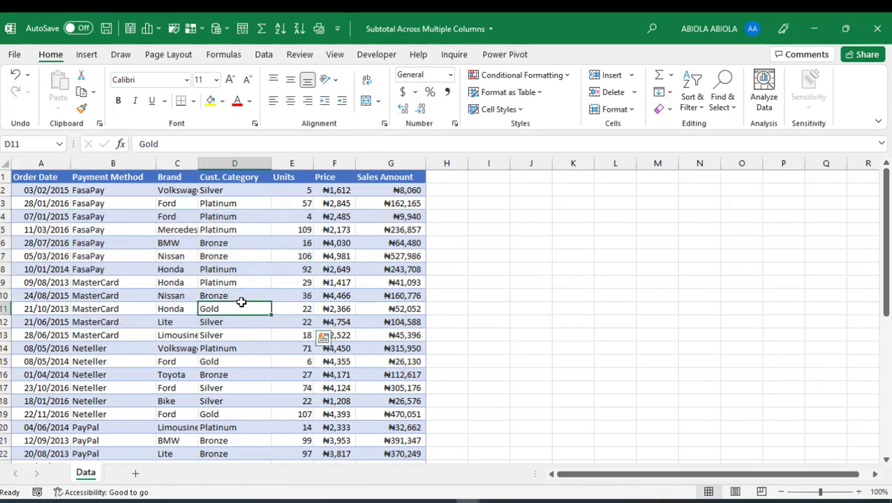
Add Sum subtotals of Units, Price and Sales Amount at each change in Payment Method, with the summary below the data
click(264, 54)
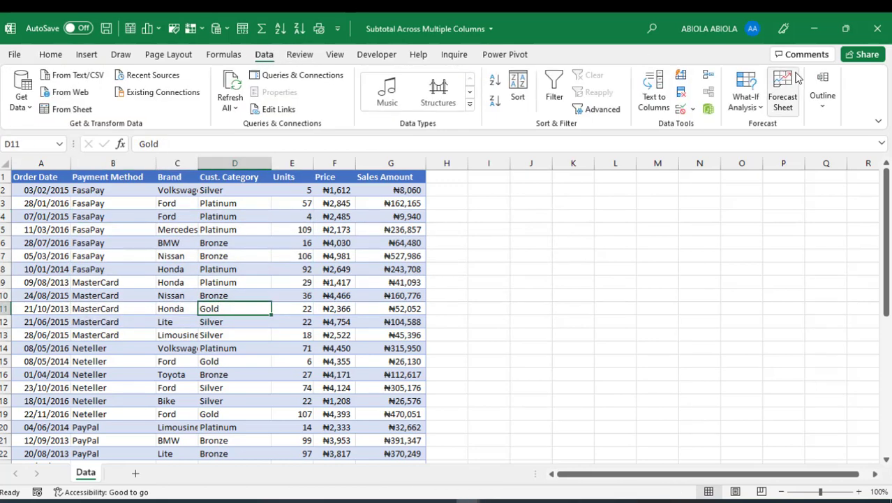
click(824, 98)
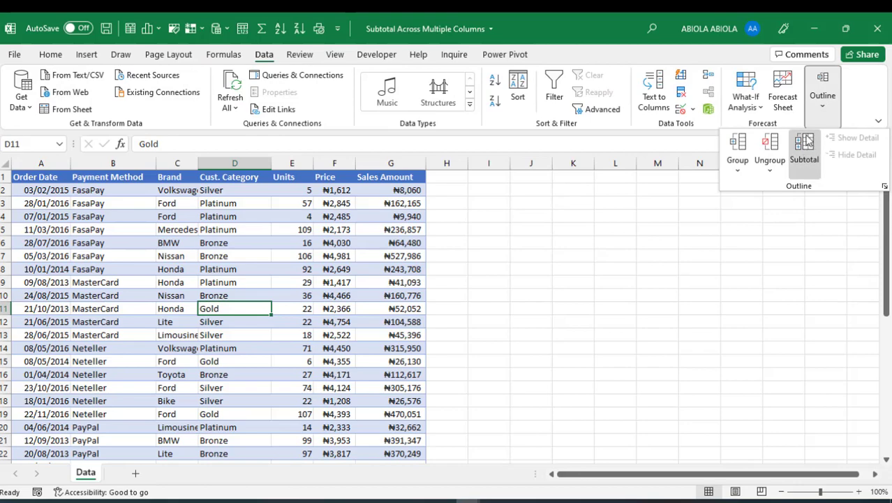
click(809, 164)
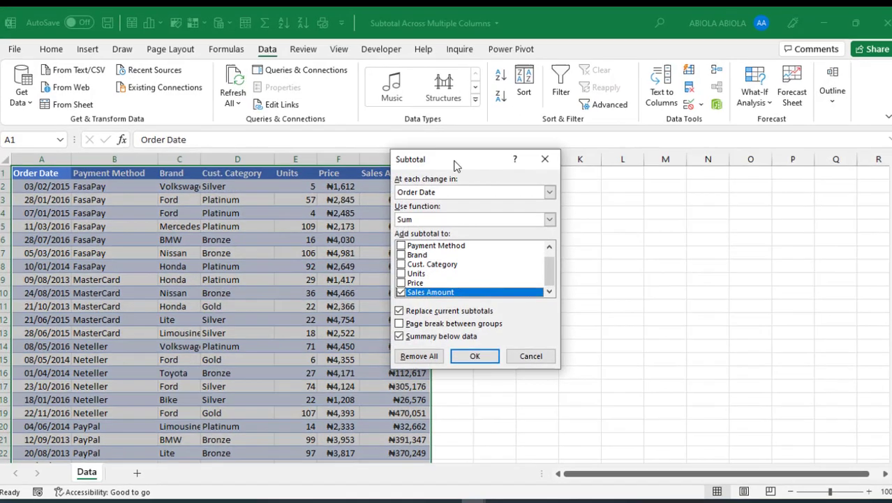
drag(447, 166, 356, 157)
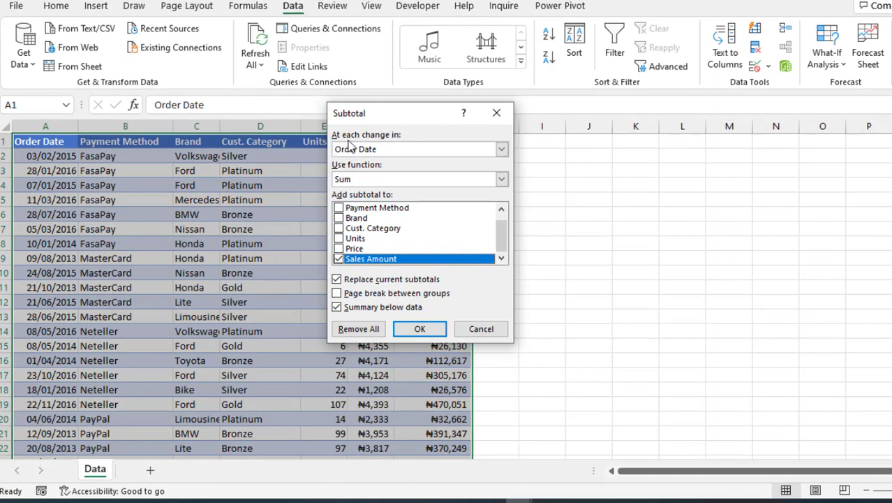
click(415, 152)
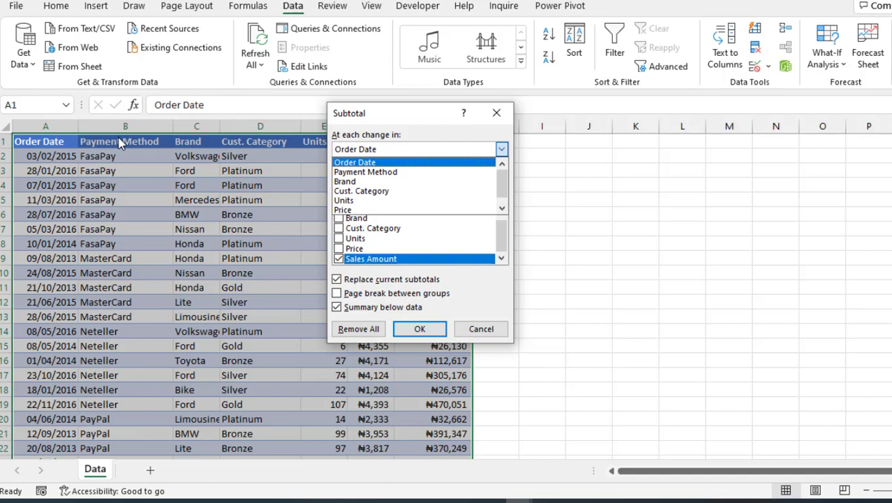
click(377, 172)
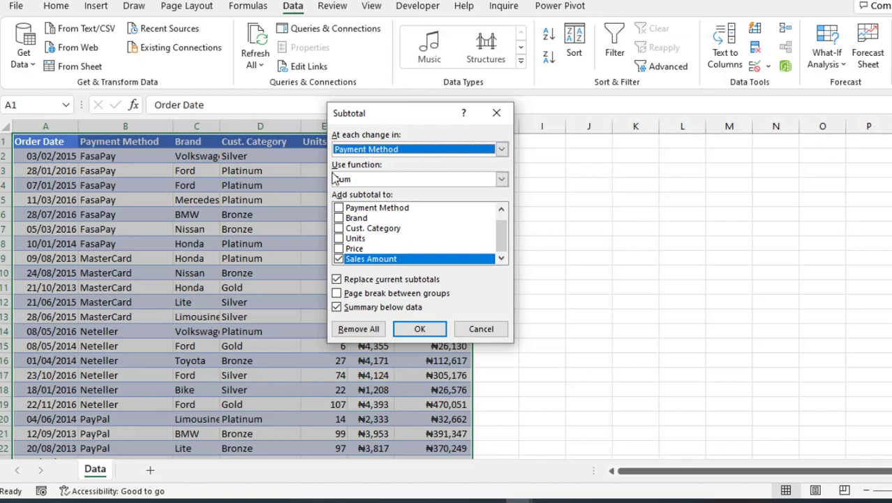
click(339, 250)
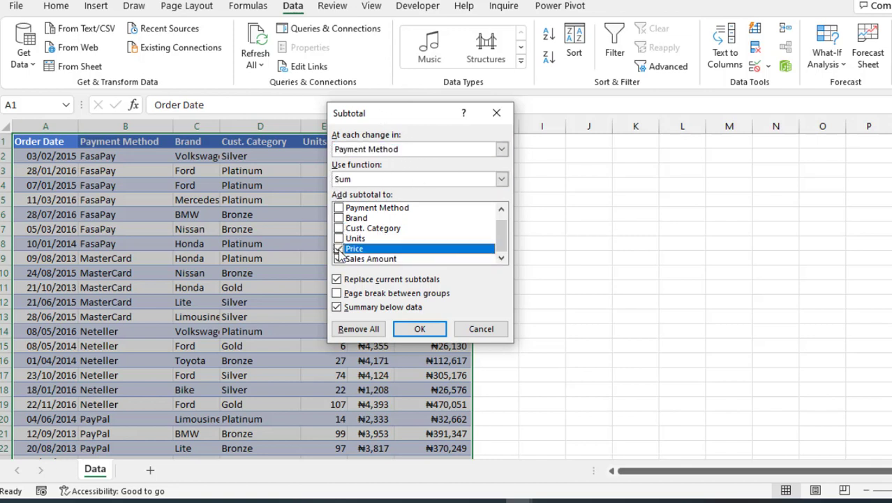
click(339, 239)
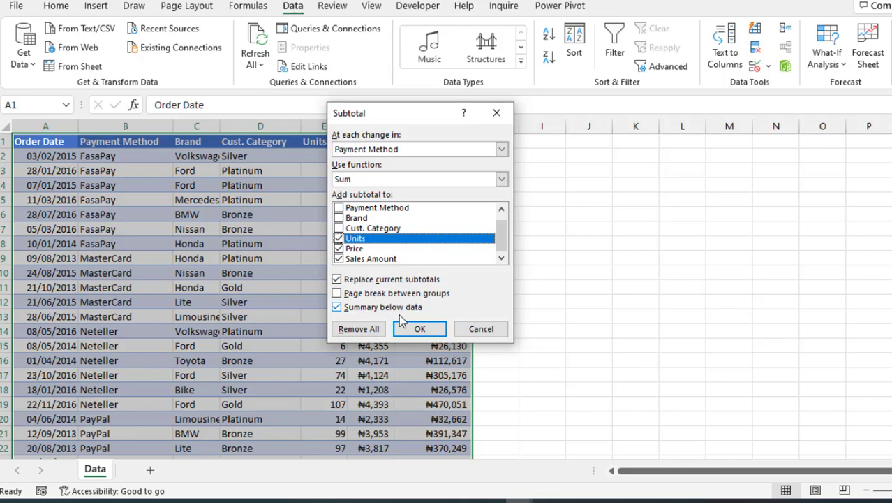
click(424, 335)
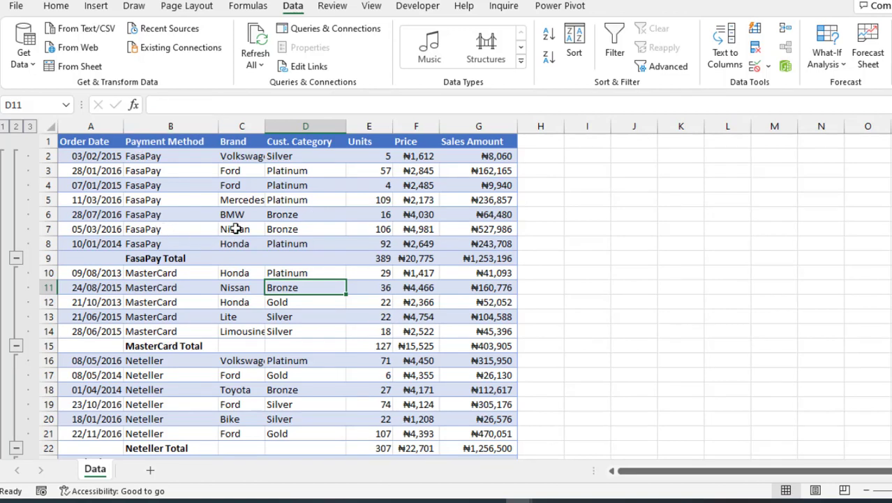
Inspect the FasaPay group and its subtotal formulas for Units, Price and Sales Amount
drag(185, 150, 173, 258)
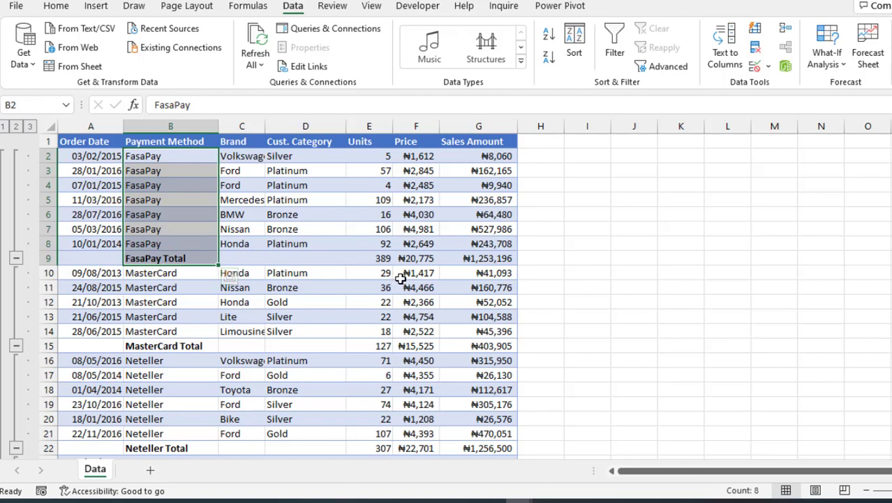
click(379, 259)
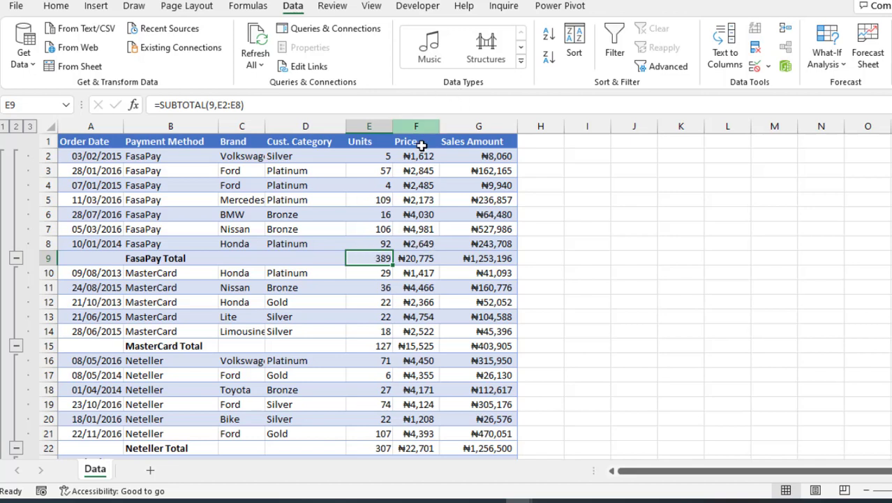
click(417, 258)
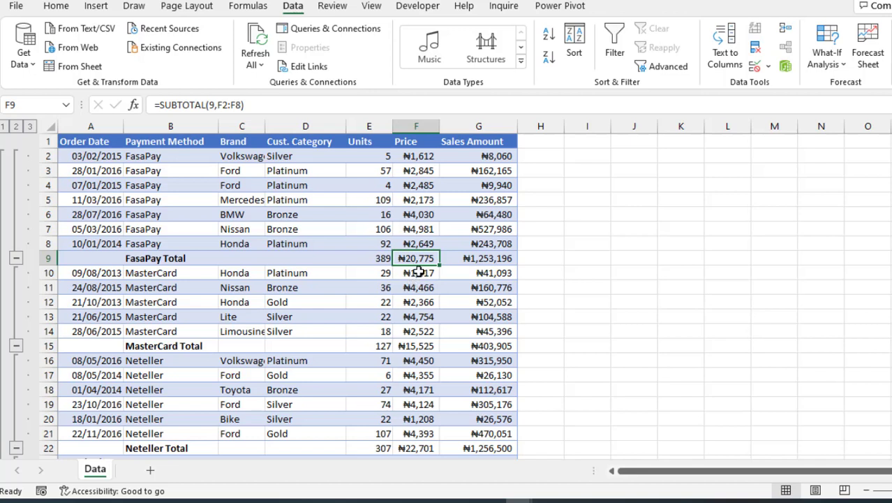
click(480, 259)
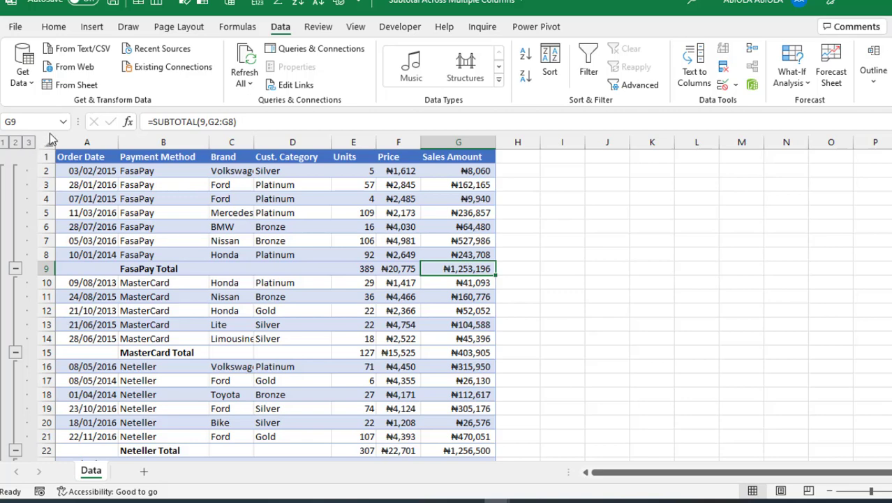
View the outline at the payment method totals, at the grand total only, and again with all detail rows
click(15, 142)
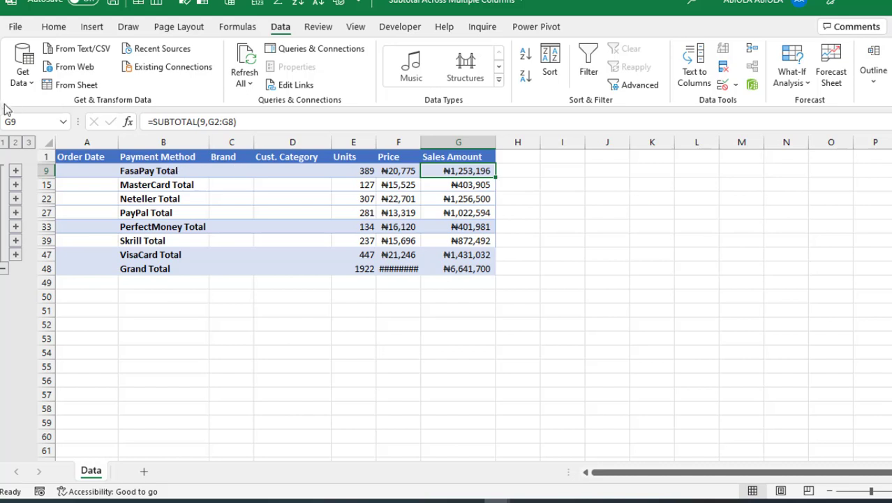
click(2, 143)
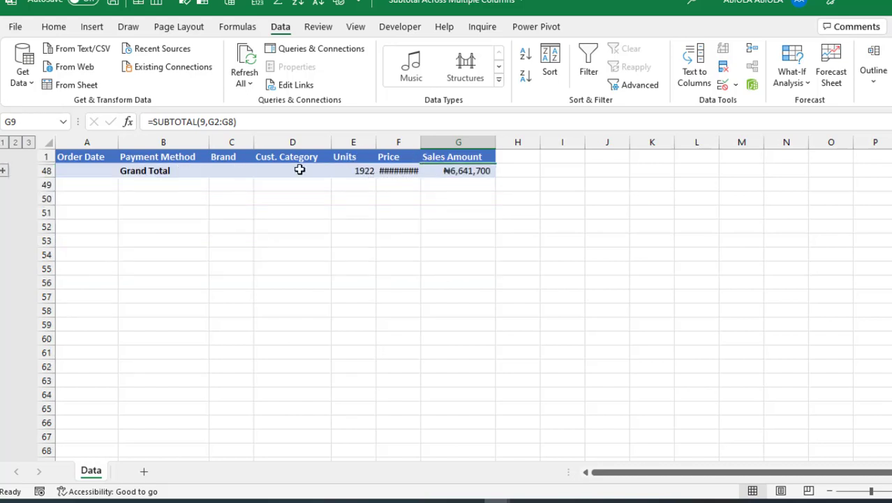
click(29, 143)
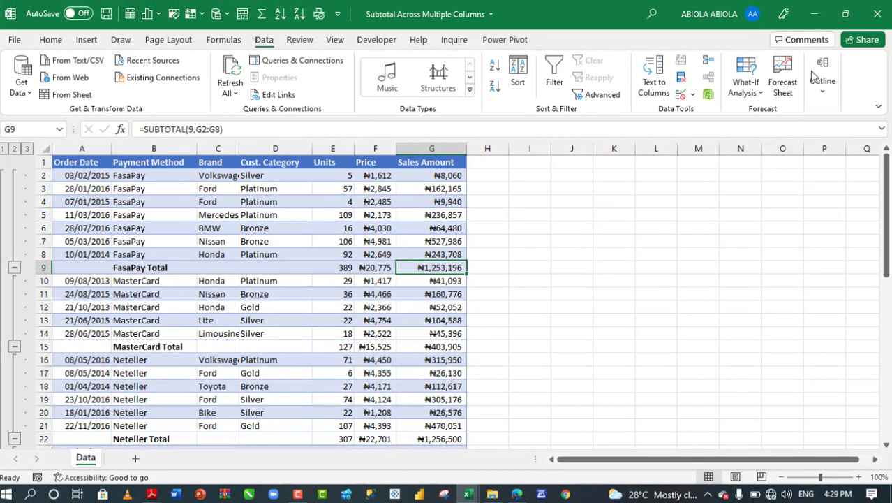
Hide the detail rows of the FasaPay group and collapse the whole outline to the grand total
click(823, 80)
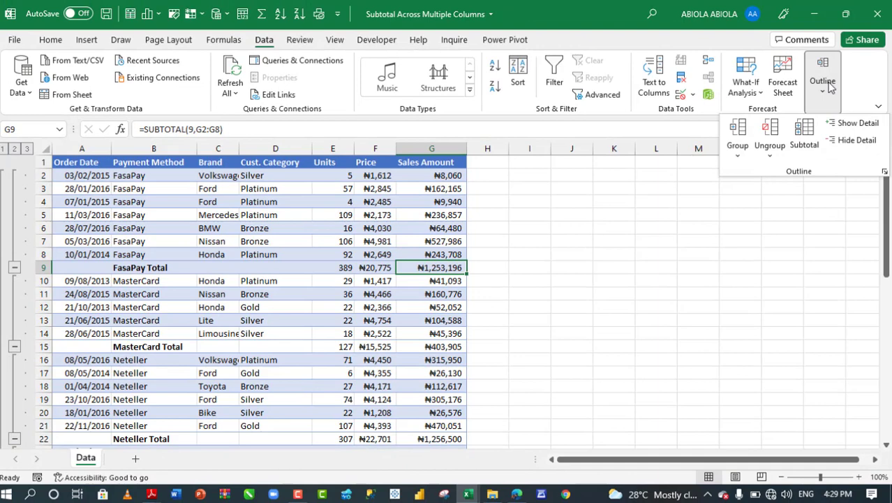
click(865, 141)
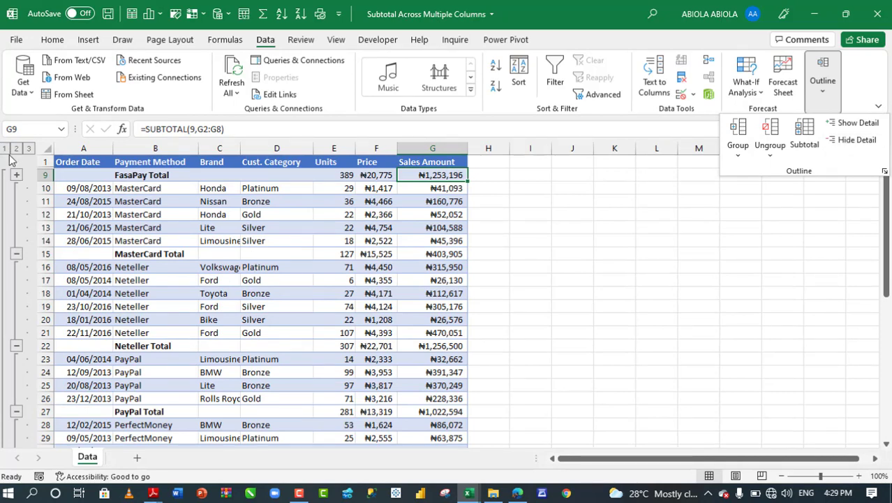
click(853, 140)
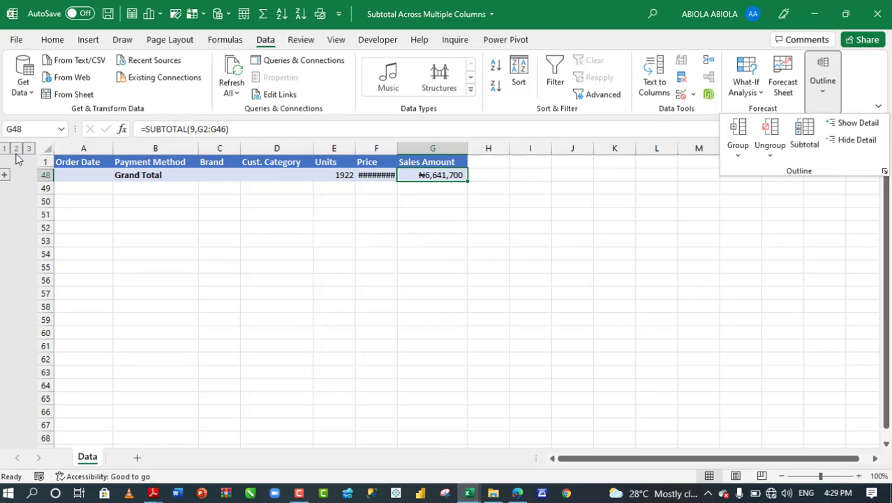
Show all detail rows under the grand total and view the outline settings without changing them
click(856, 131)
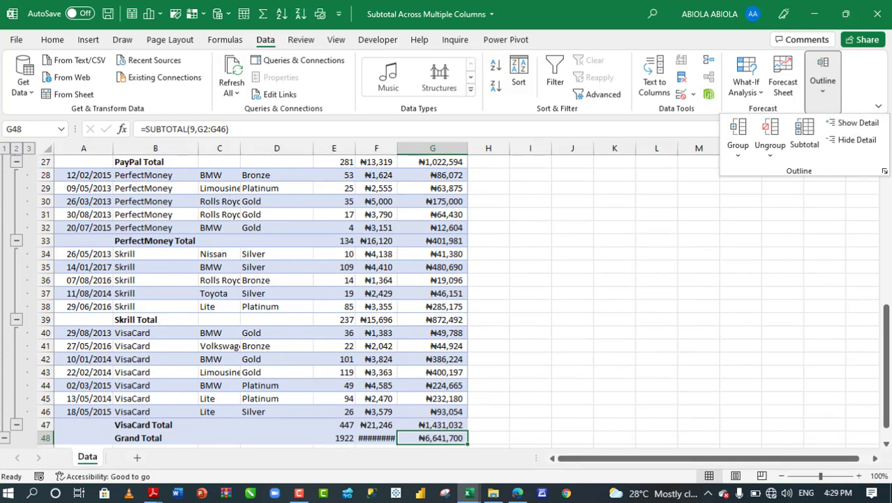
click(885, 174)
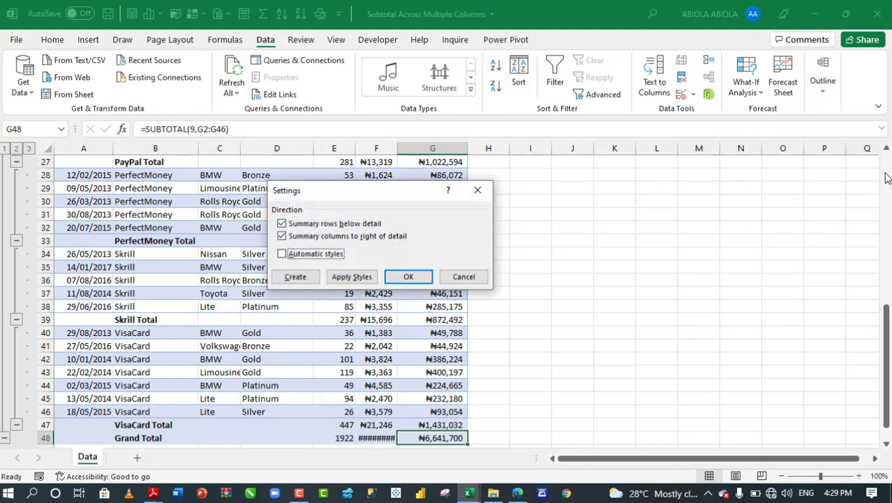
click(477, 190)
Enable automatic outline styles and apply them to the FasaPay subtotals for Units, Price and Sales Amount in E9:G9
drag(885, 349, 885, 201)
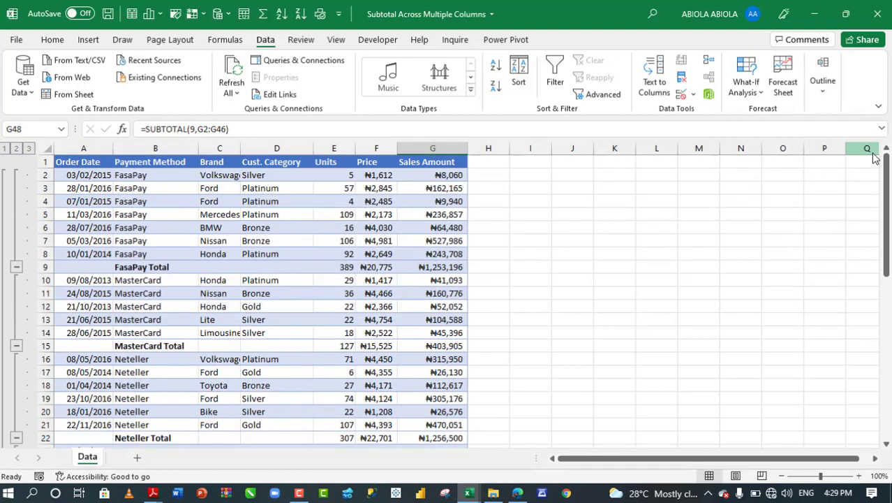
drag(321, 268, 438, 269)
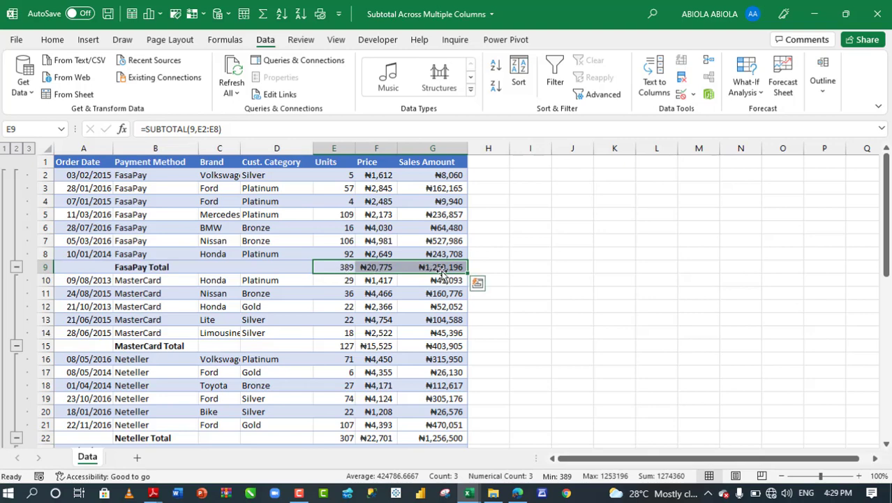
click(43, 40)
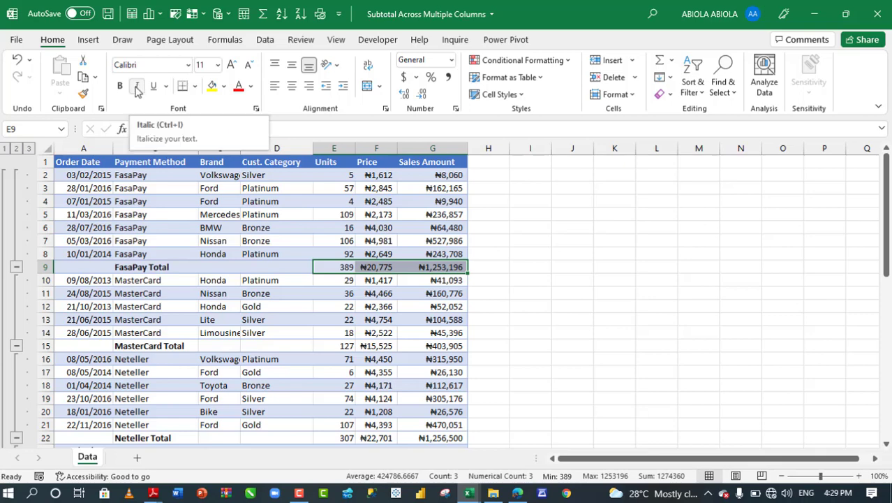
click(266, 40)
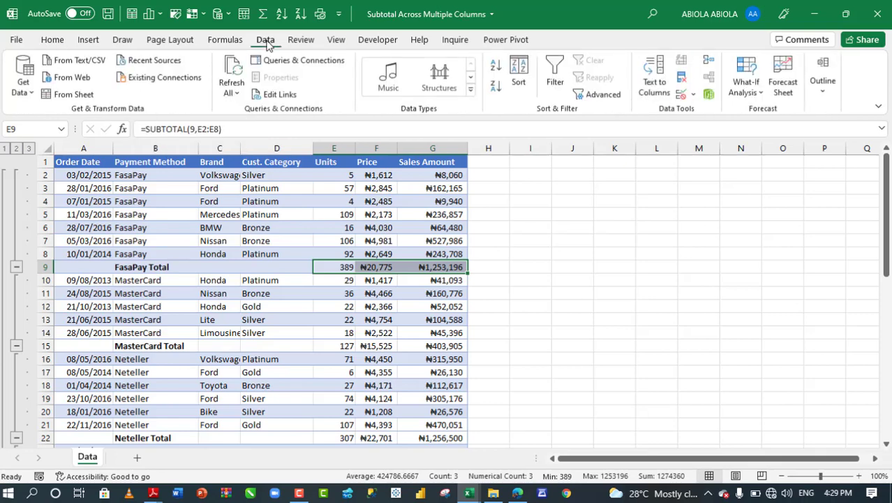
click(823, 80)
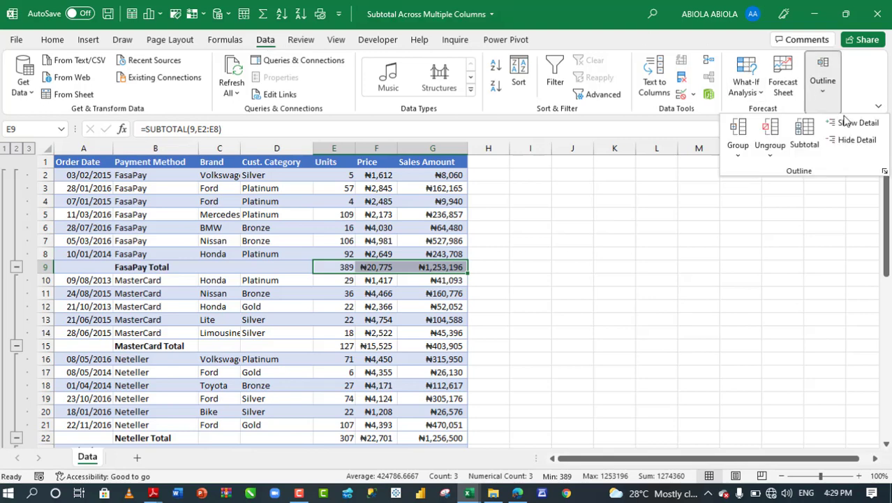
click(883, 172)
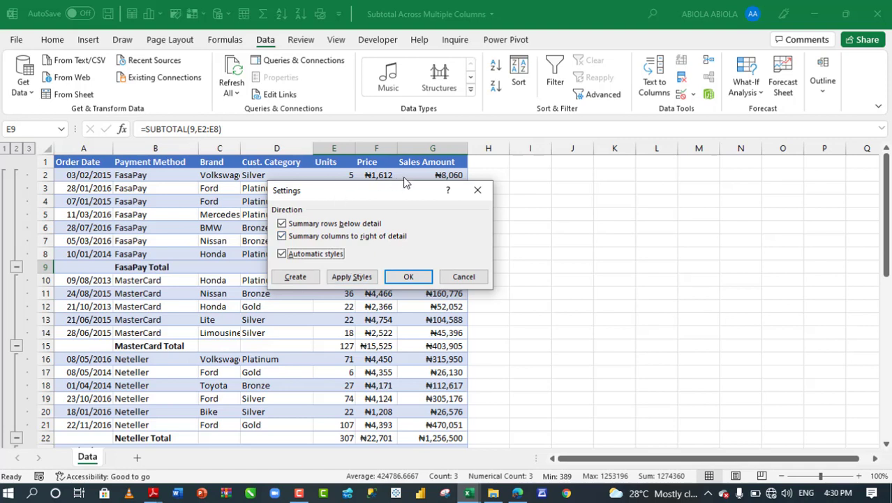
drag(403, 179, 580, 141)
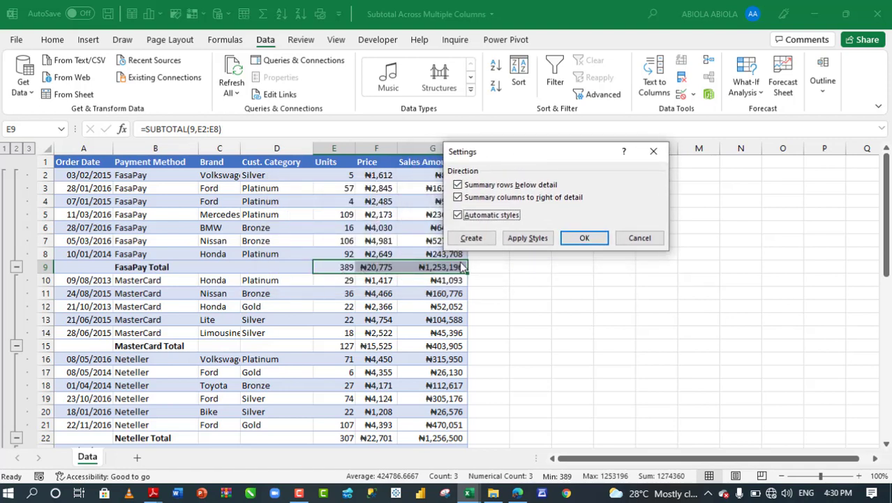
click(520, 238)
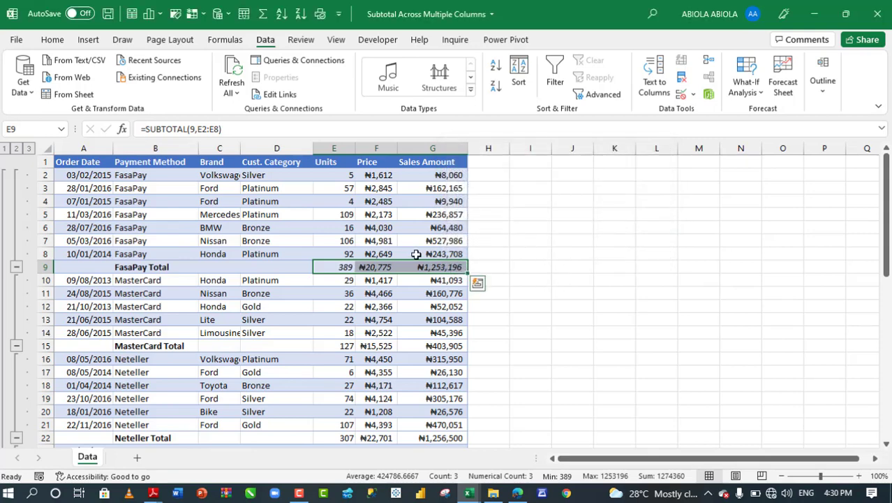
click(343, 269)
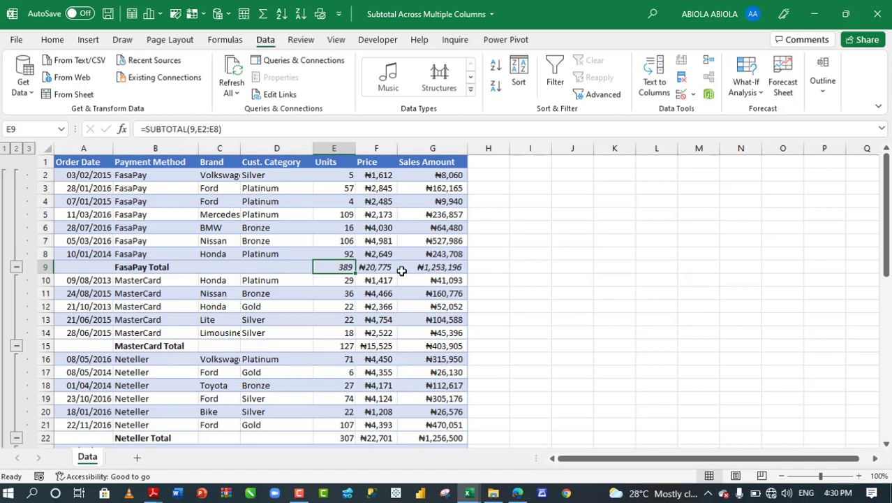
click(423, 268)
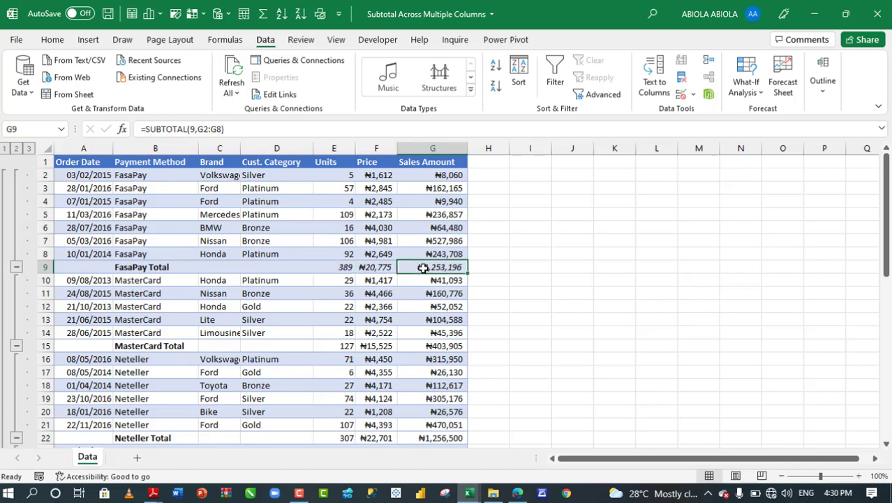